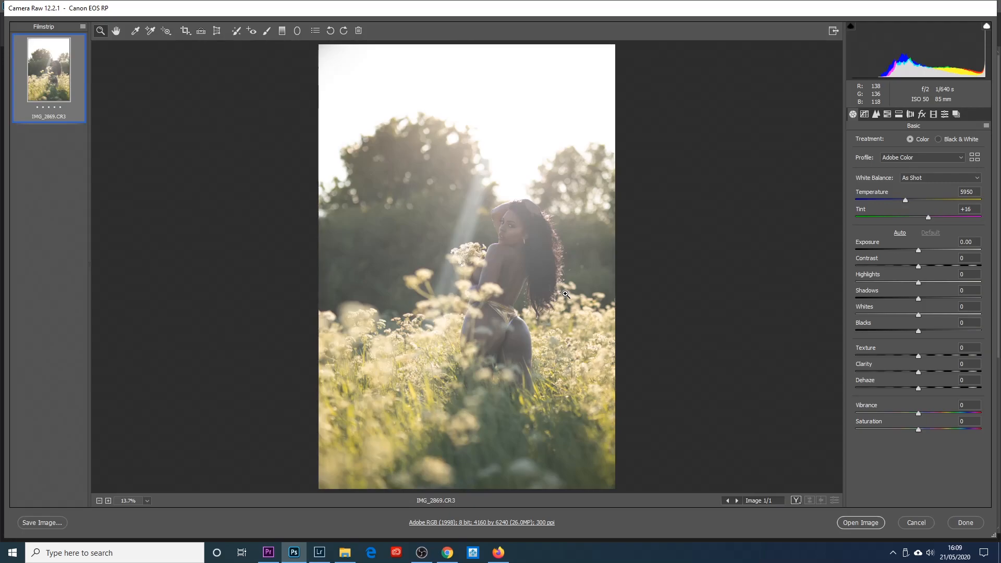
- Apply the Adobe Landscape profile to the raw photo
click(933, 114)
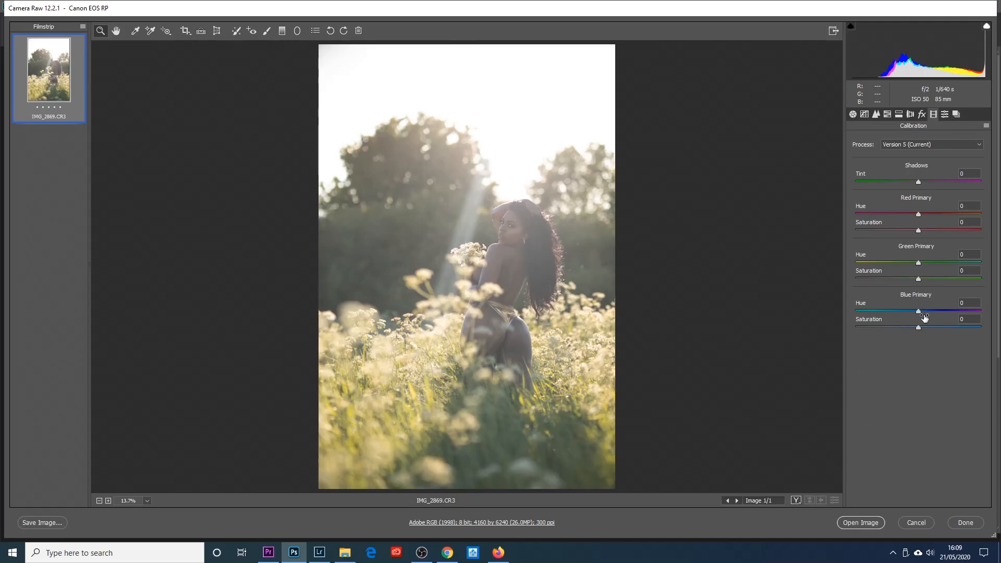
click(854, 114)
click(912, 158)
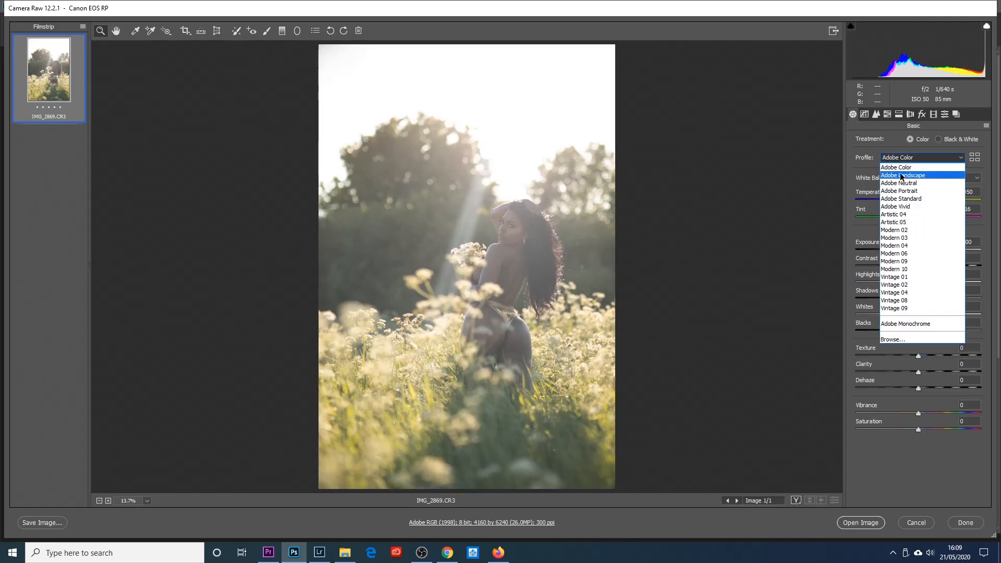
click(908, 176)
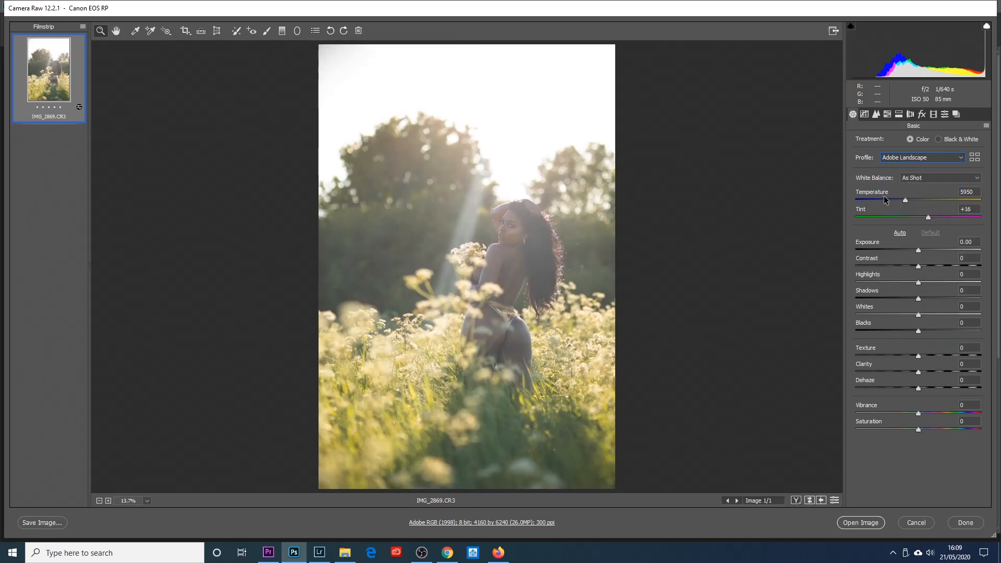
- Try the Adobe Vivid profile on the photo and switch back to Adobe Landscape
click(886, 156)
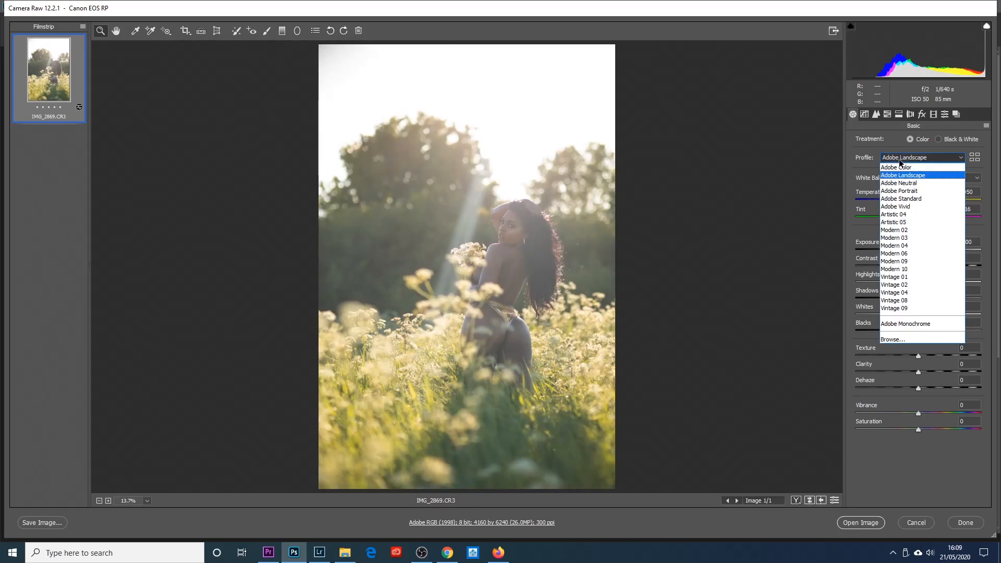
click(897, 208)
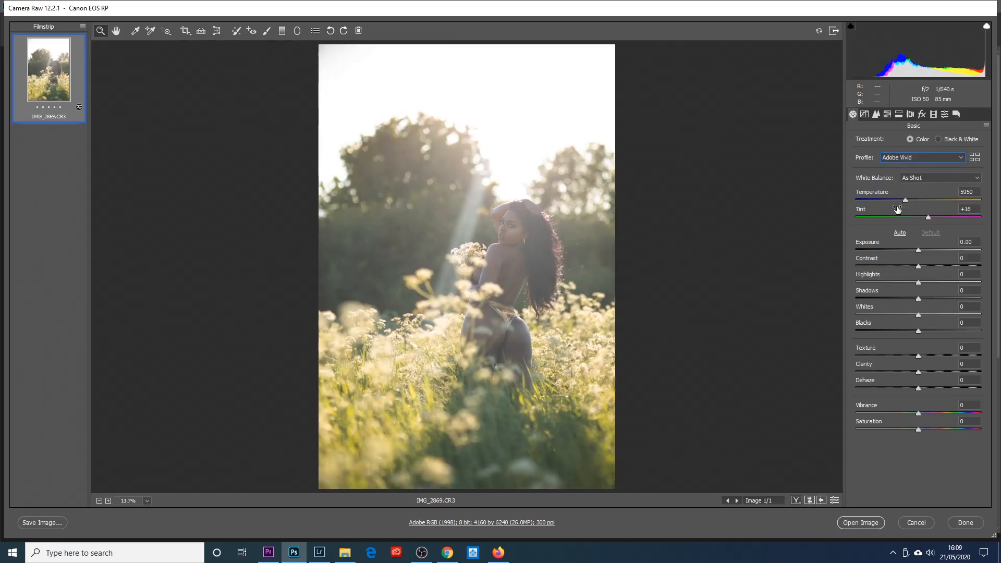
click(898, 159)
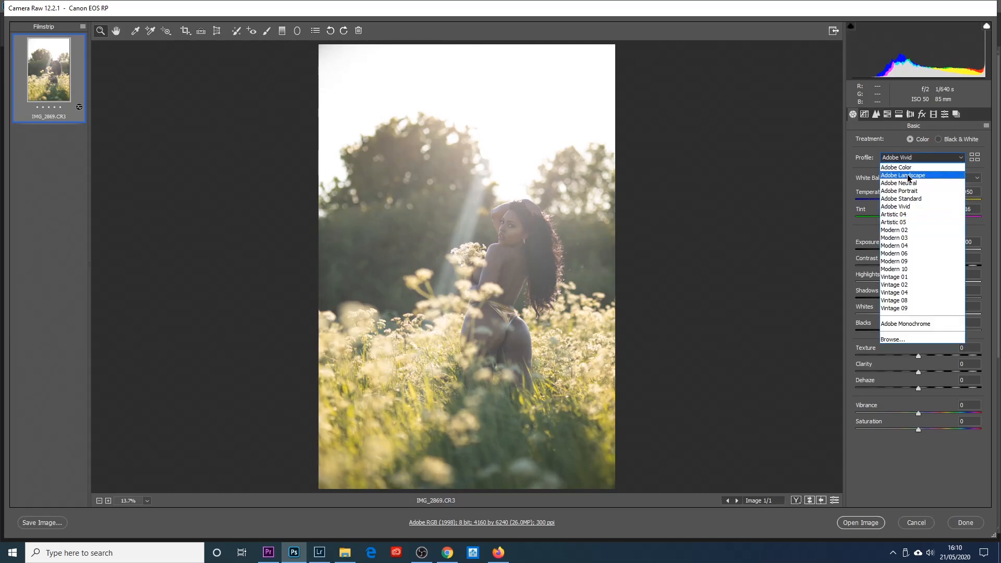
click(910, 176)
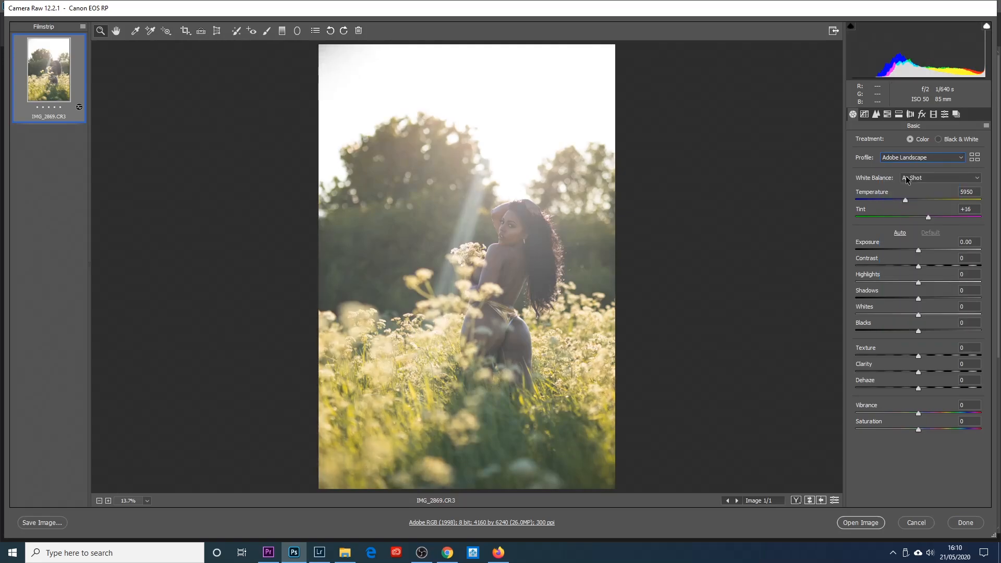
- In the camera calibration, set the Red Primary hue to +15 and saturation to +13, and compare the before and after views
click(934, 114)
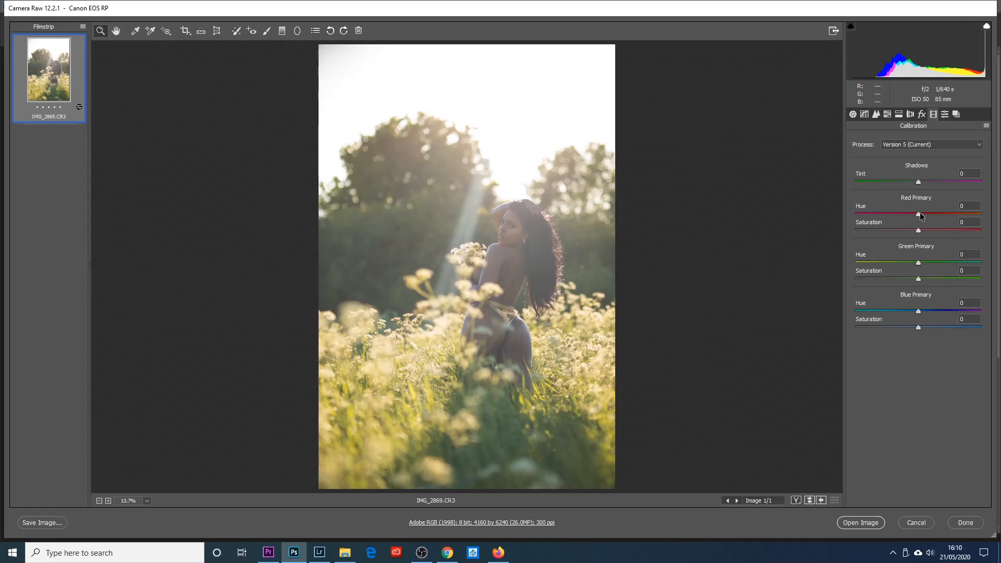
drag(920, 216, 934, 217)
drag(918, 231, 925, 230)
key(Up)
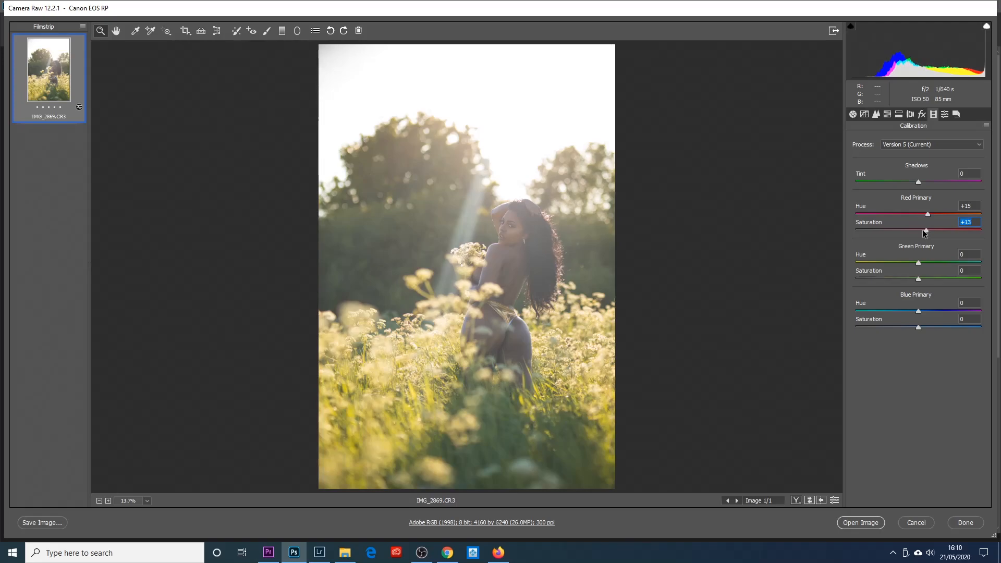
click(796, 500)
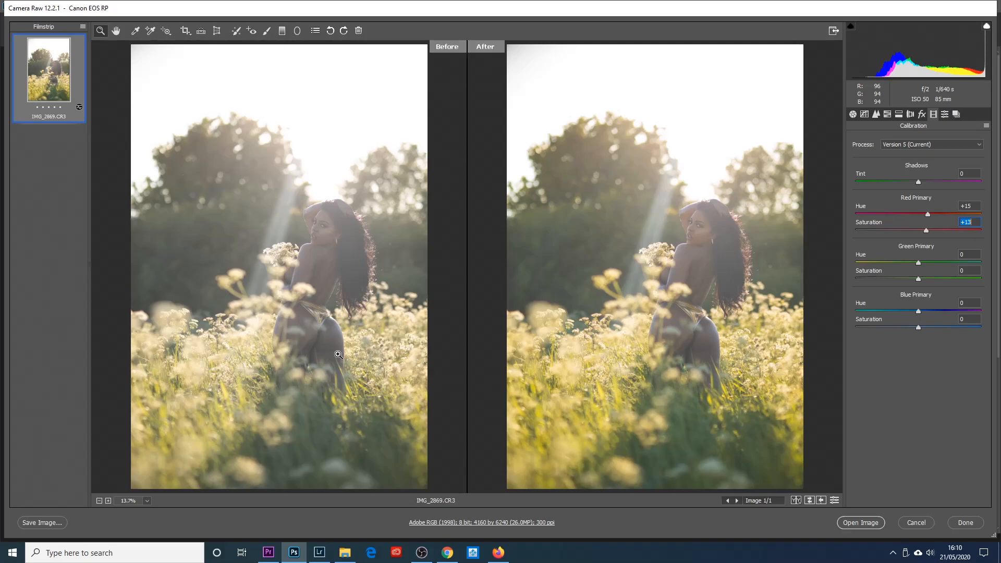
click(796, 500)
click(796, 500)
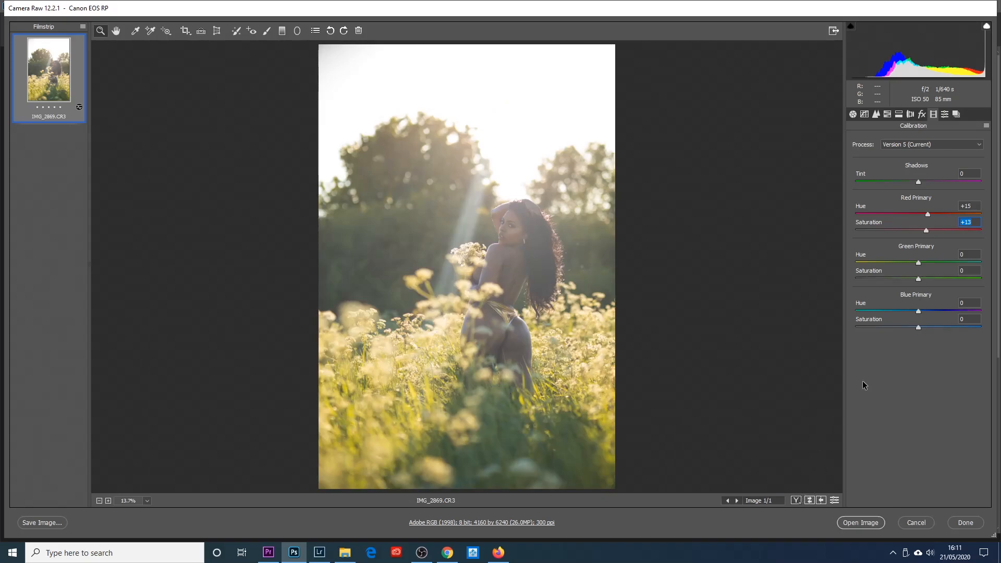
- Set the calibration's Green Primary hue to +53 and the Blue Primary hue to -23
drag(918, 263, 934, 264)
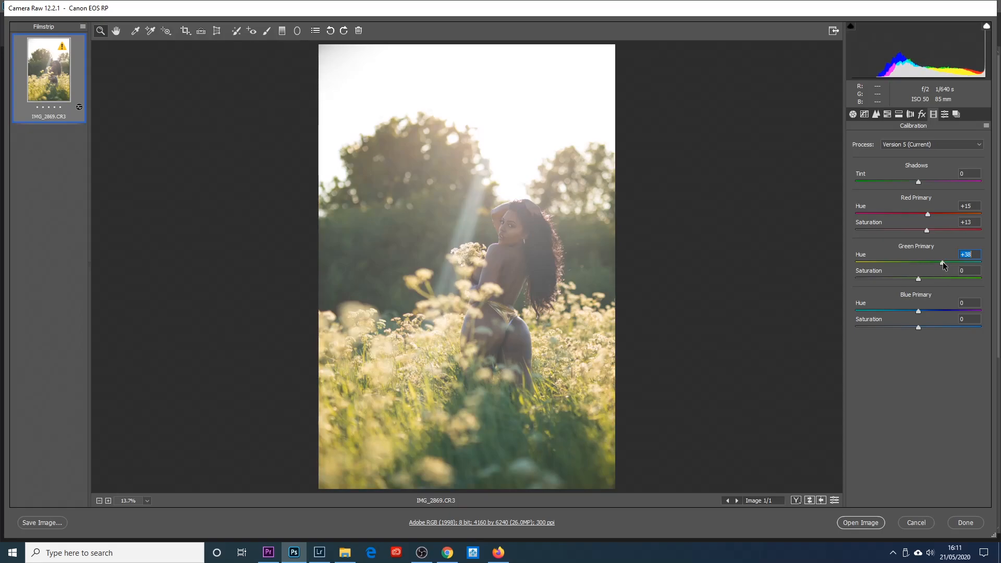
drag(952, 264, 951, 264)
drag(918, 311, 904, 310)
- In the HSL hue adjustments, set Oranges to +38, Yellows to -53 and Greens to -66
click(888, 115)
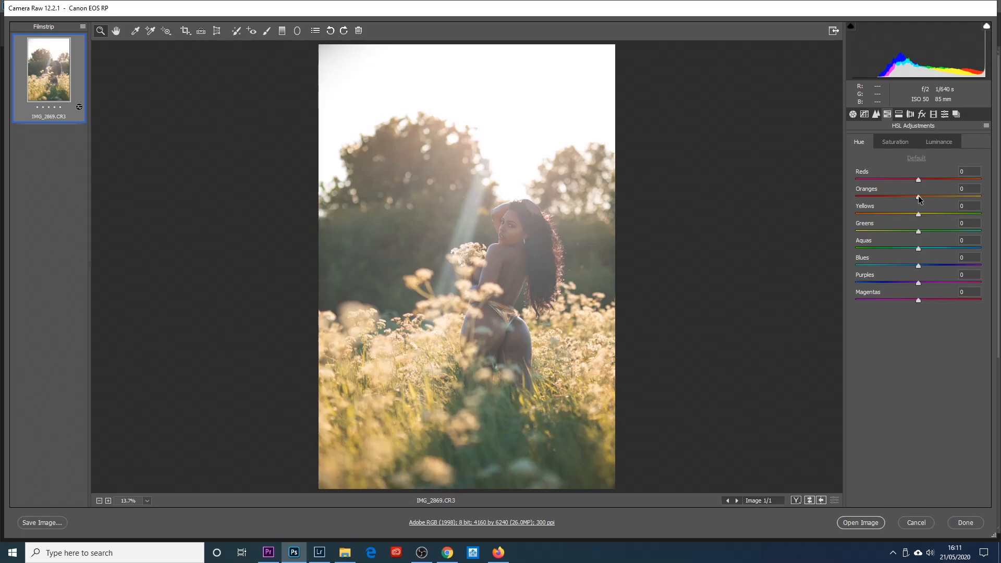
drag(918, 197, 943, 200)
drag(918, 216, 886, 218)
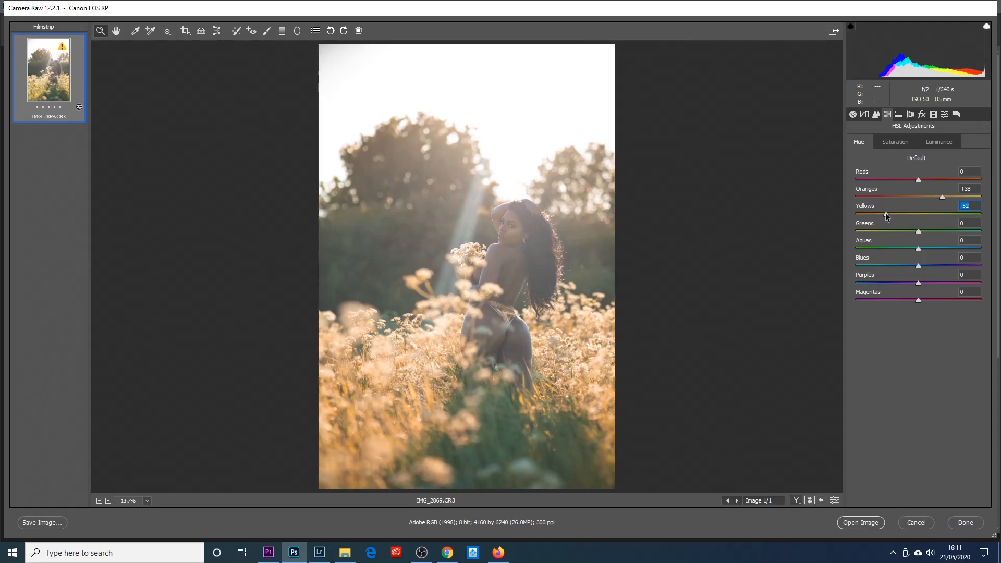
drag(886, 216, 885, 216)
click(918, 232)
drag(919, 232, 880, 232)
key(Down)
- In the HSL luminance adjustments, set Reds to +37, Oranges to +28 and Yellows to -31
click(942, 145)
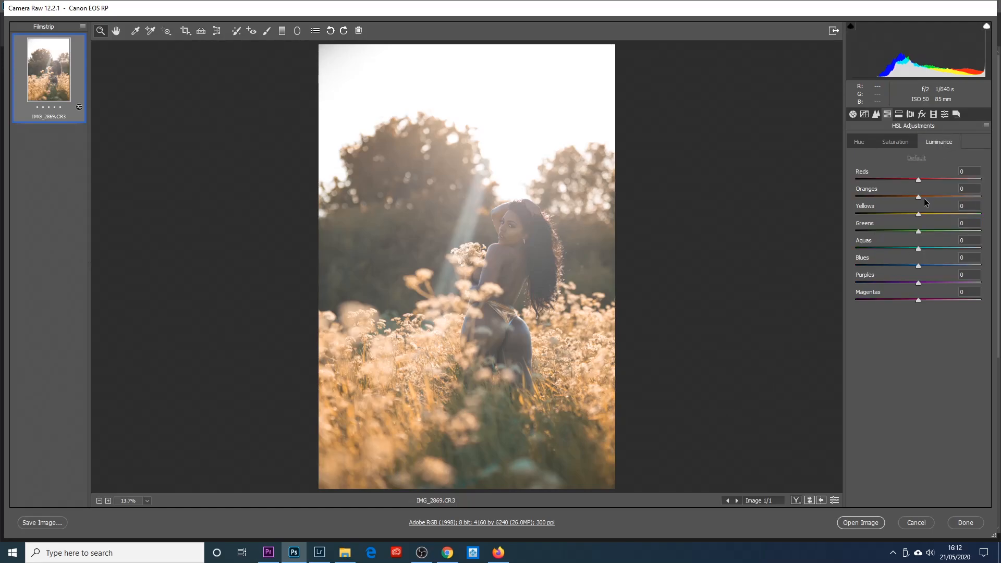
drag(919, 179, 931, 180)
key(Tab)
drag(919, 198, 936, 198)
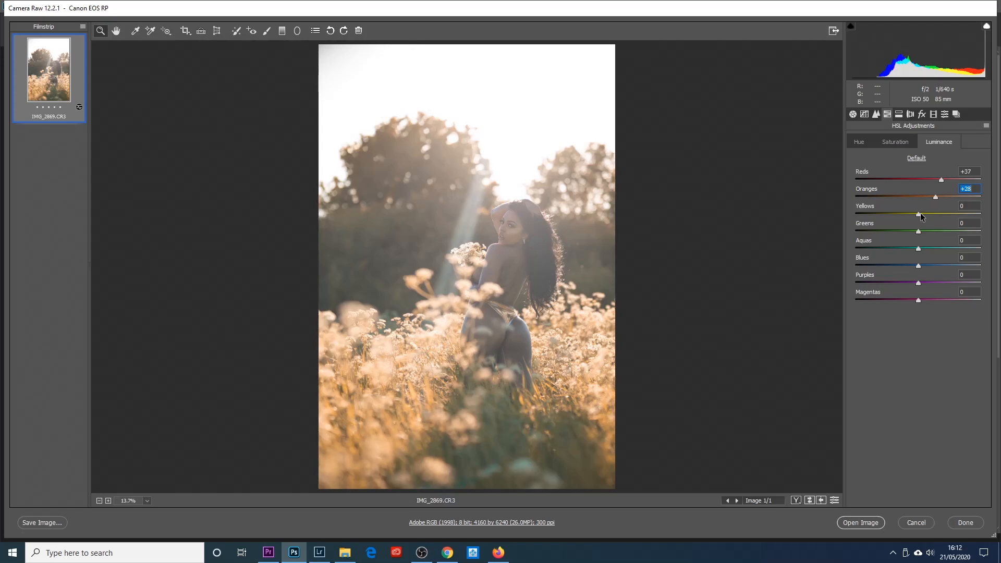
drag(919, 213, 899, 216)
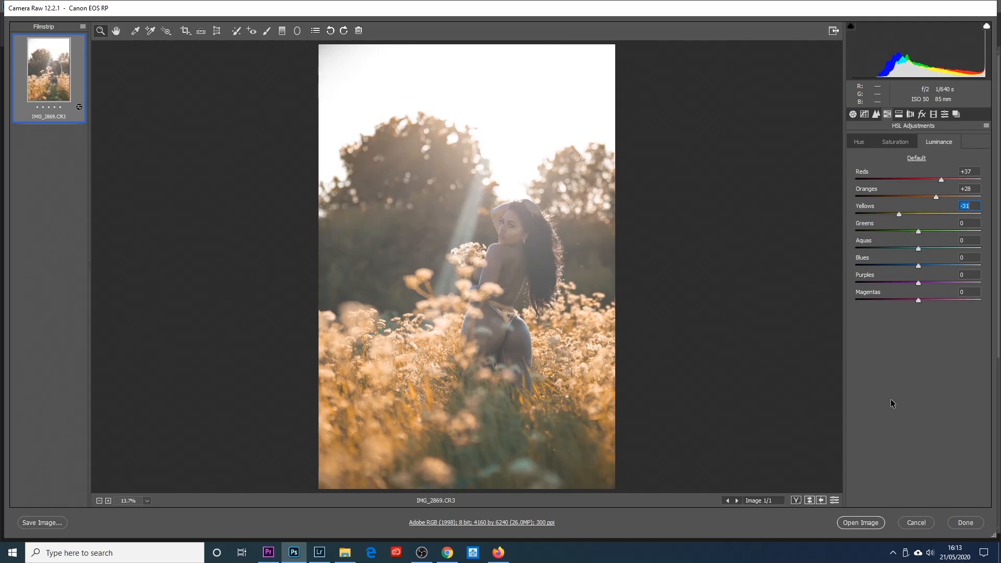
- Review the HSL hue, saturation and luminance adjustments made to the photo
click(860, 144)
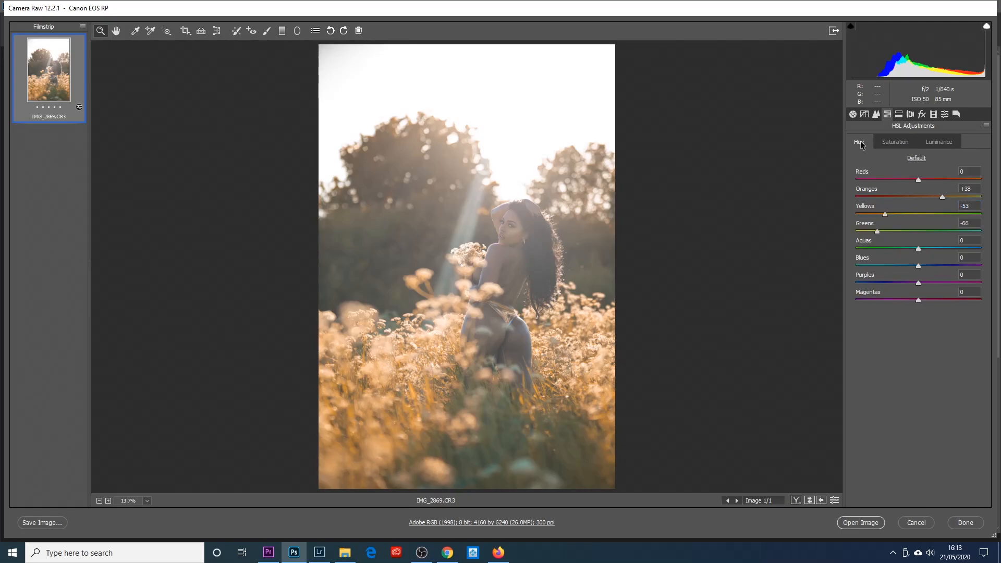
click(939, 142)
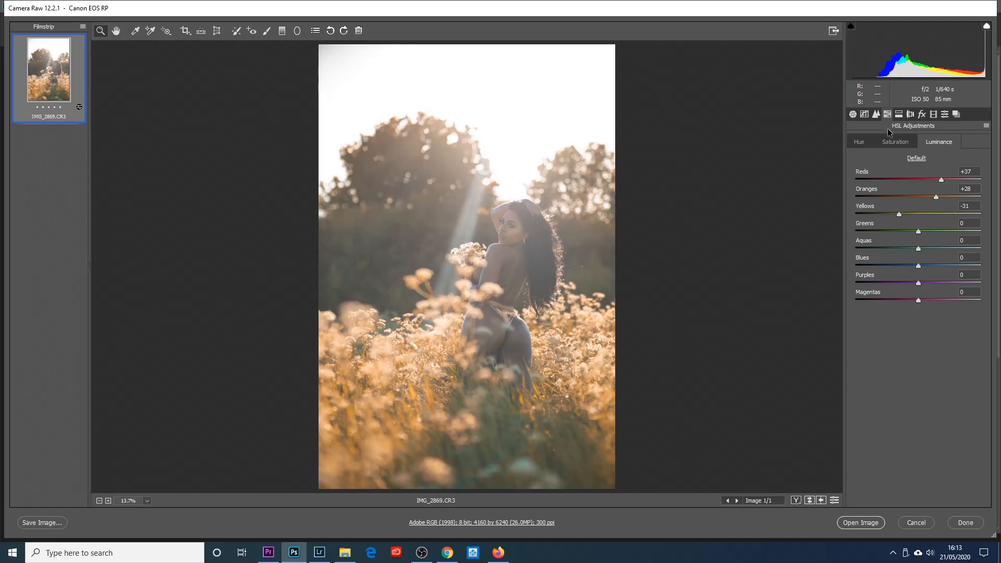
click(900, 144)
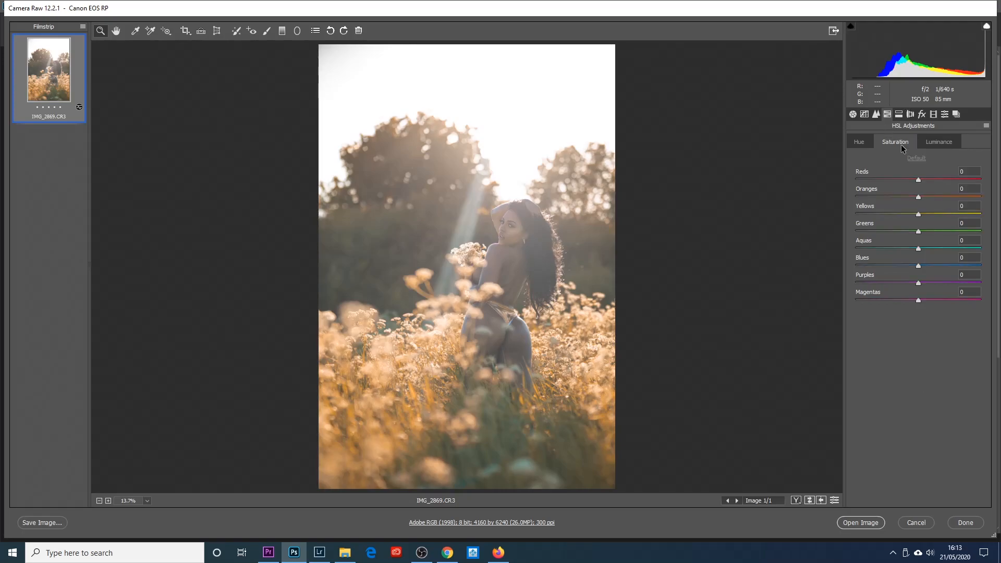
click(863, 143)
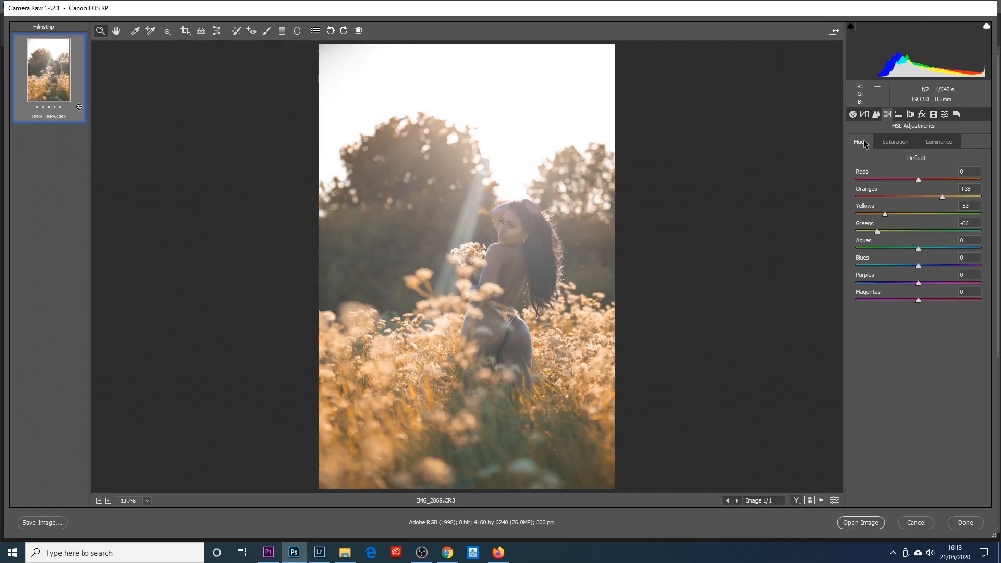
click(895, 142)
click(937, 142)
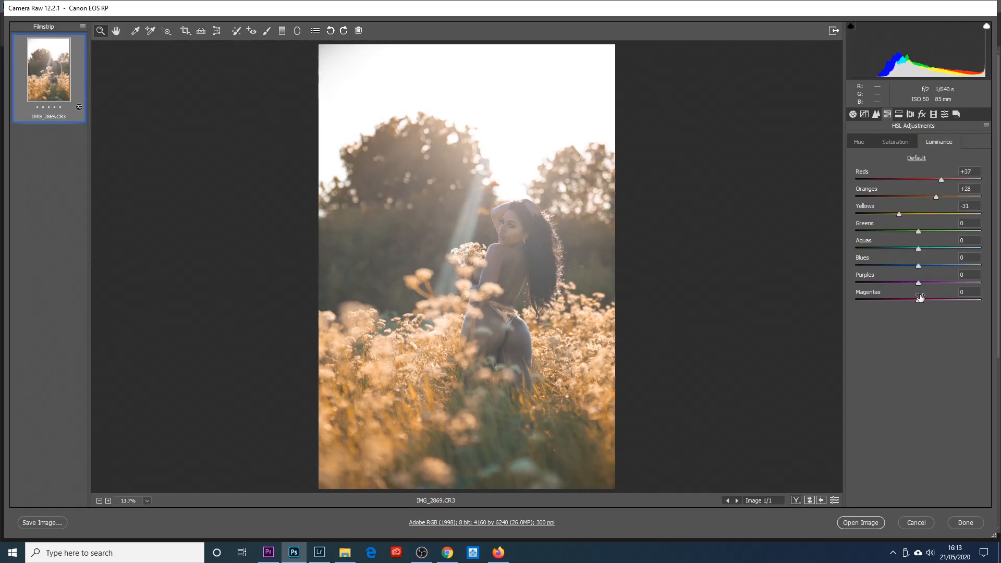
- Set the photo's white balance temperature to 5300 and tint to +30
click(853, 114)
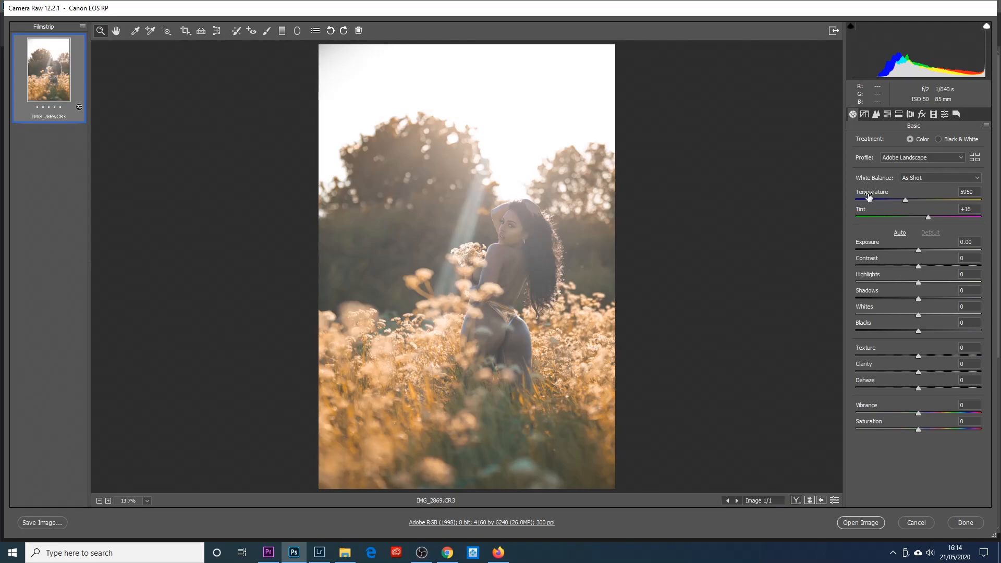
drag(905, 200, 895, 201)
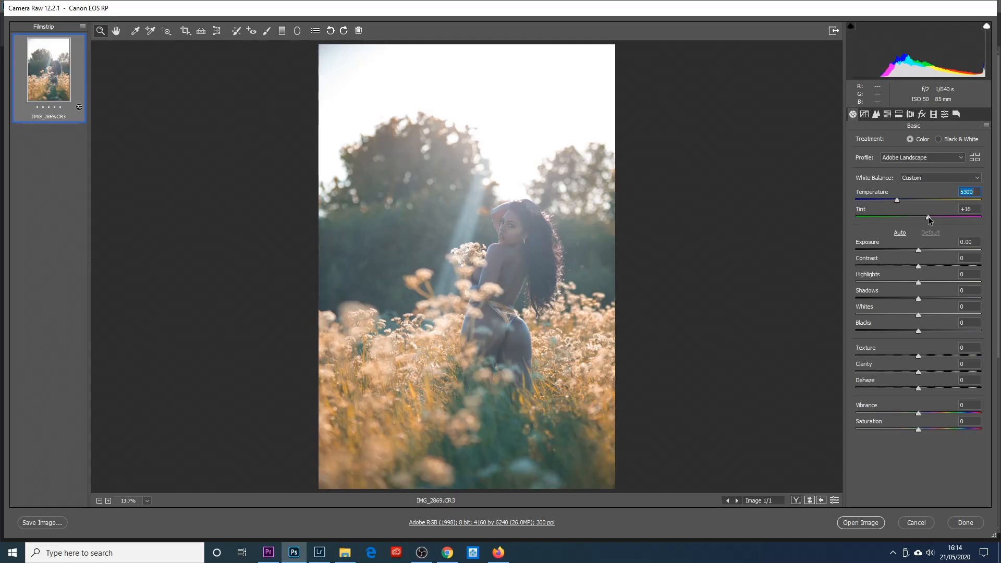
key(Tab)
drag(928, 217, 937, 218)
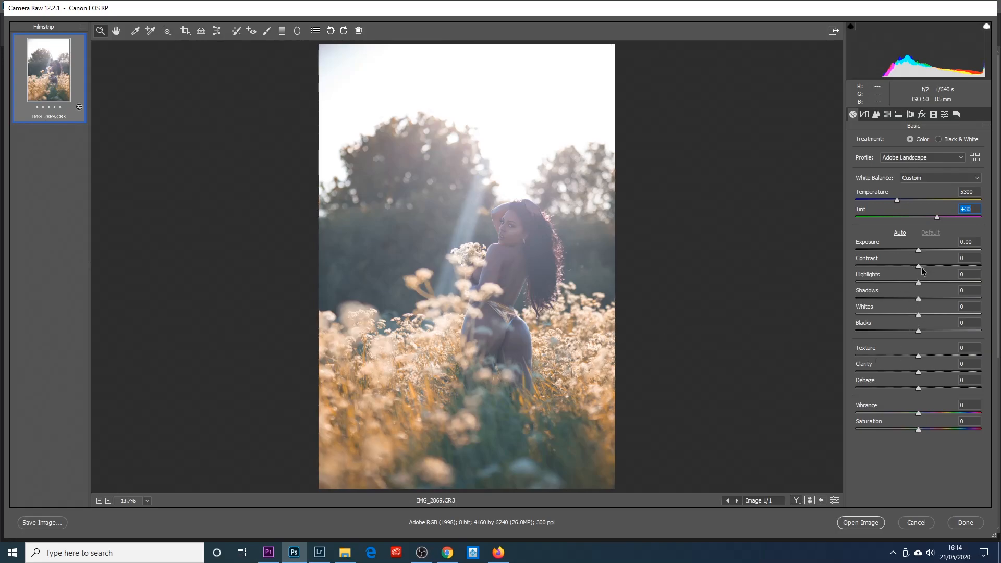
- Set the photo's contrast to +11, dehaze to +36 and clarity to +23
drag(919, 267, 924, 266)
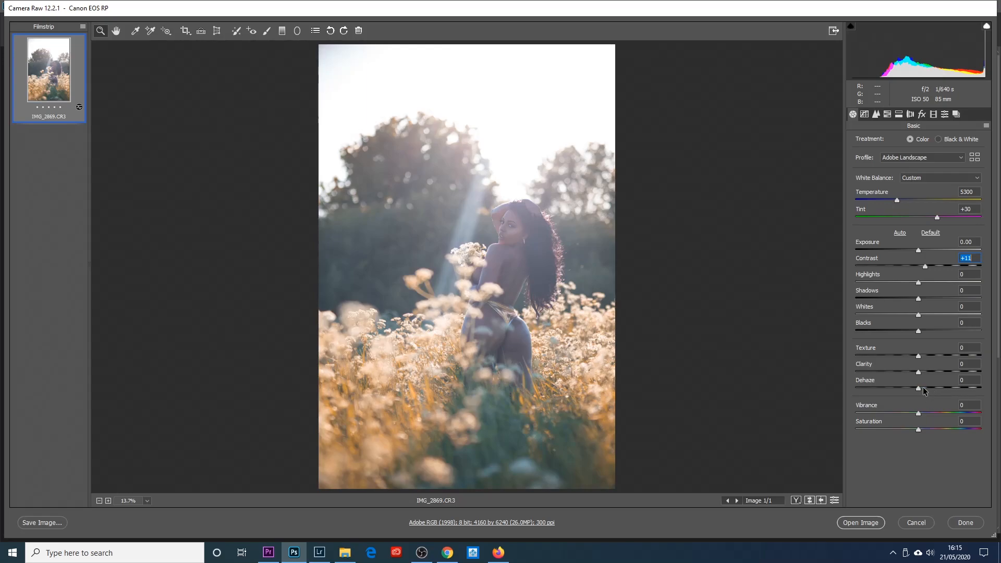
drag(919, 389, 942, 388)
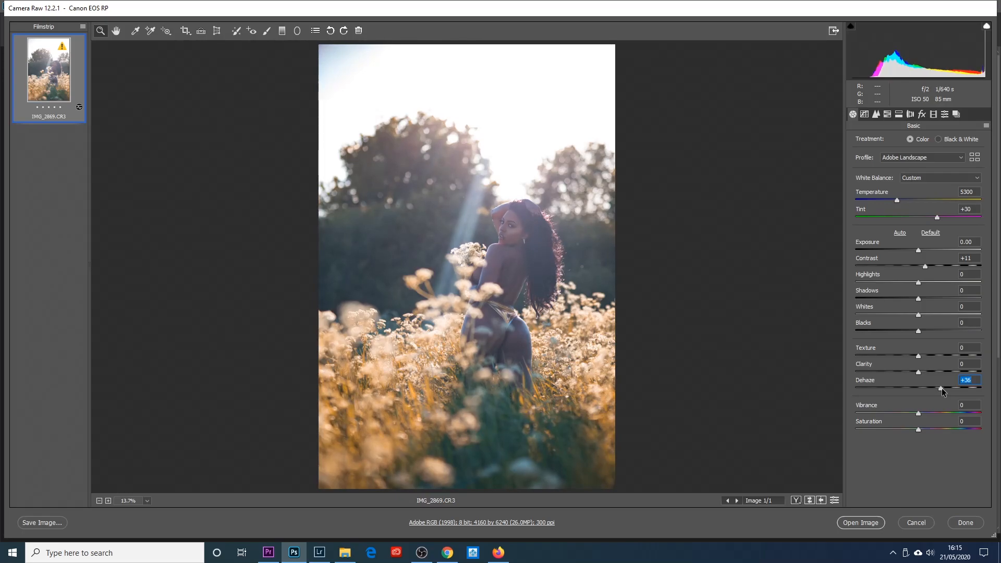
drag(919, 374, 933, 374)
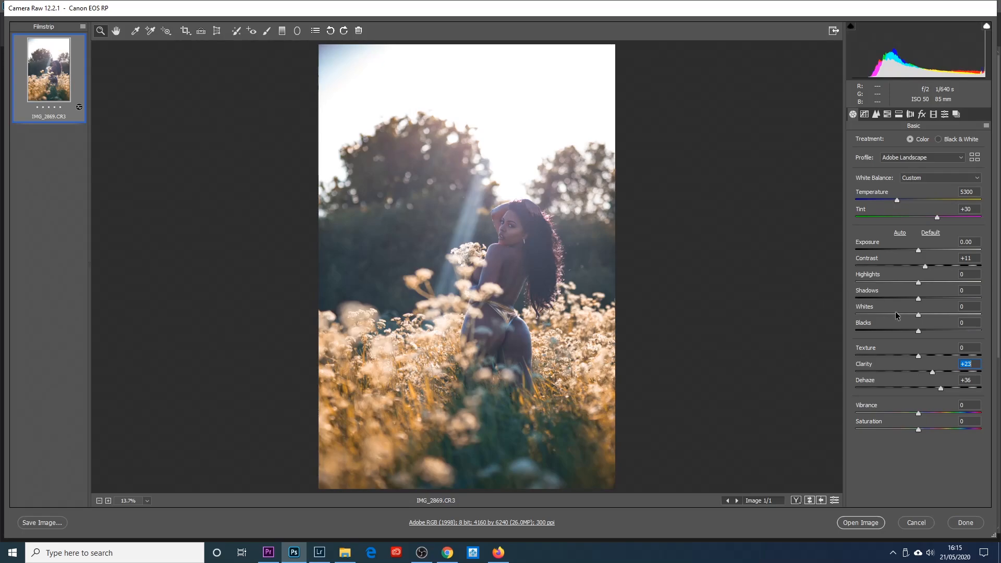
- Set the exposure to +0.30, highlights to +61 and blacks to -16
drag(918, 250, 922, 254)
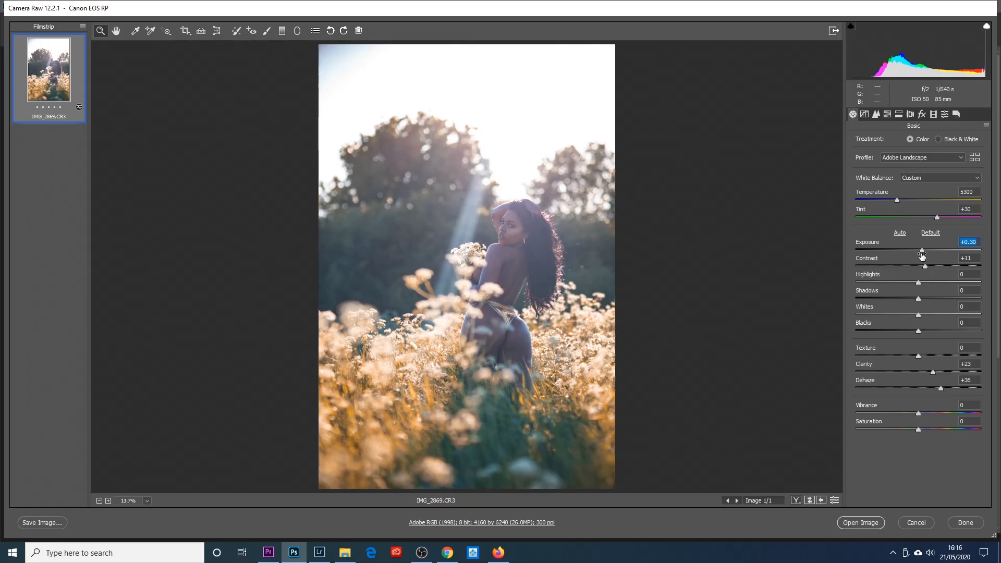
click(919, 284)
drag(919, 285, 959, 284)
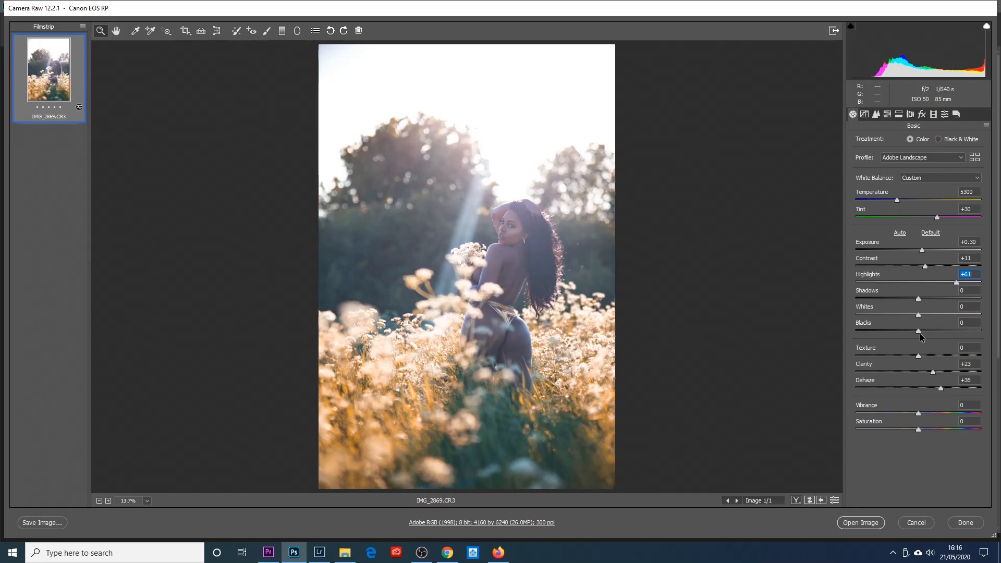
drag(919, 335, 909, 334)
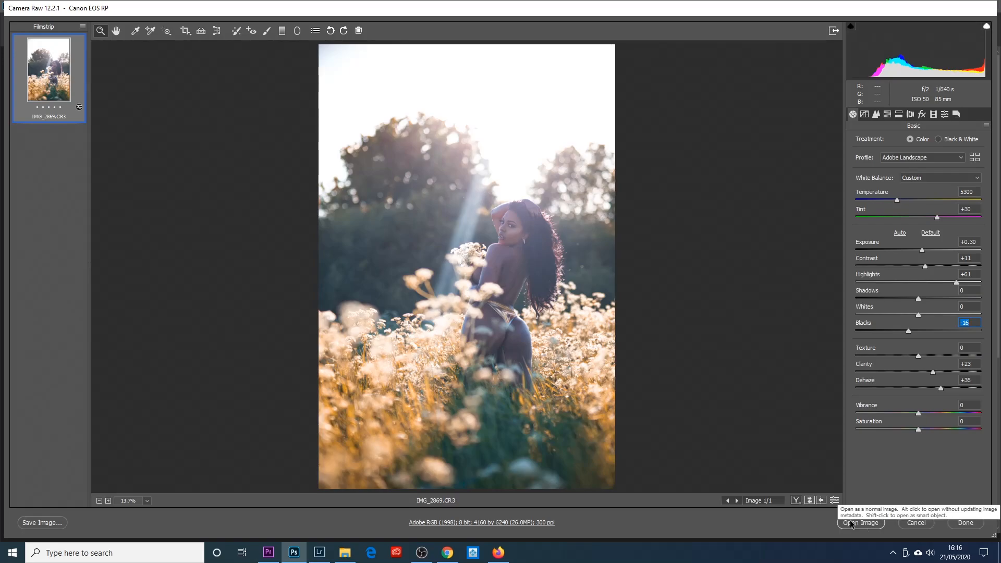
- Open the adjusted raw photo as a normal image in Photoshop and activate the Patch tool
click(856, 523)
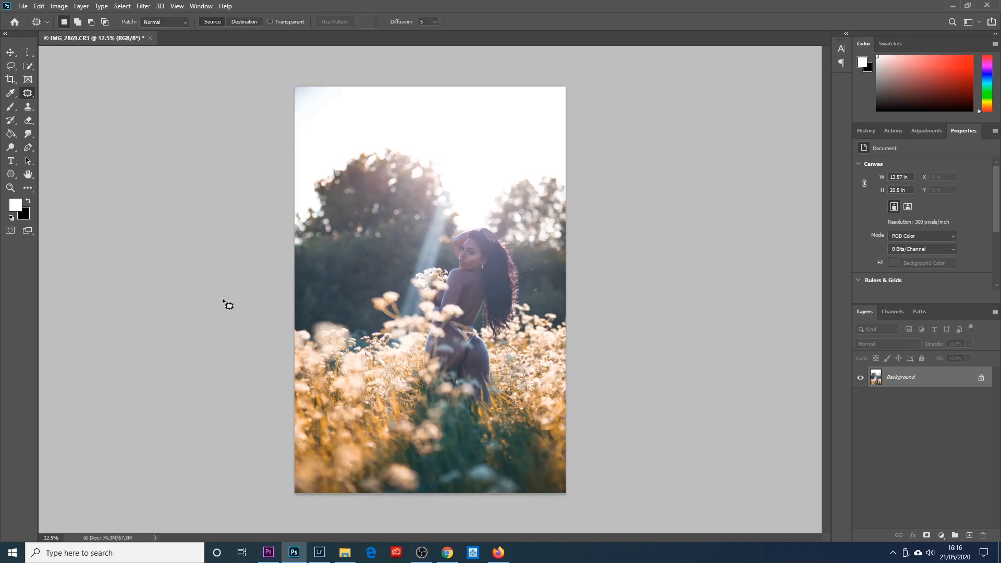
right_click(28, 97)
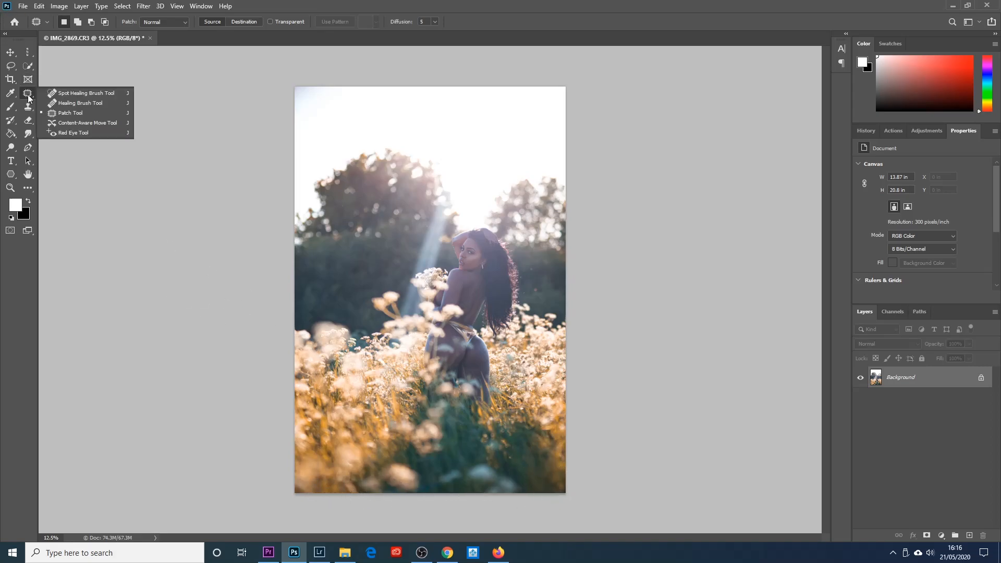
click(71, 112)
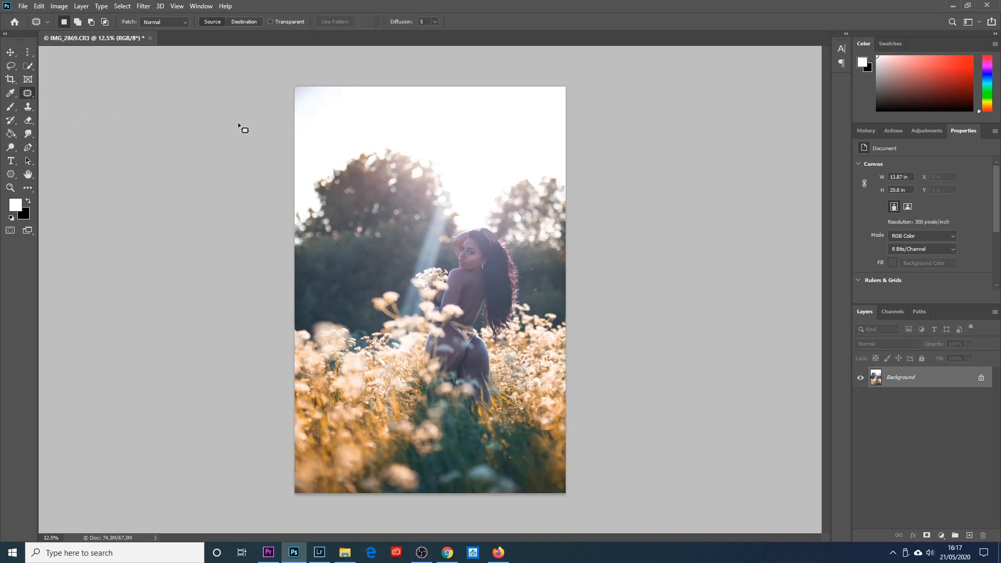
- Patch the tinted upper-left corner of the sky with clean sky from the middle of the photo and clear the selection
mouse_move(346, 87)
mouse_down()
mouse_move(345, 114)
mouse_move(293, 120)
mouse_move(281, 102)
mouse_move(287, 75)
mouse_move(346, 79)
mouse_move(354, 101)
mouse_move(421, 103)
mouse_up()
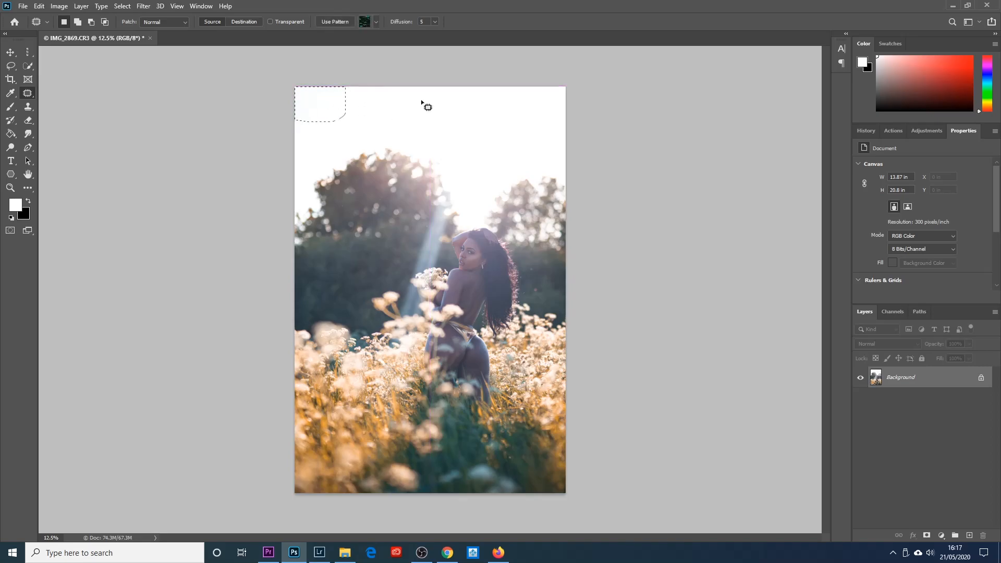
key(ctrl+d)
- Add a Color Balance layer without Preserve Luminosity, setting midtones to magenta-green -7 and yellow-blue -43, and shadows to magenta-green -10 and yellow-blue -26
click(924, 132)
click(924, 132)
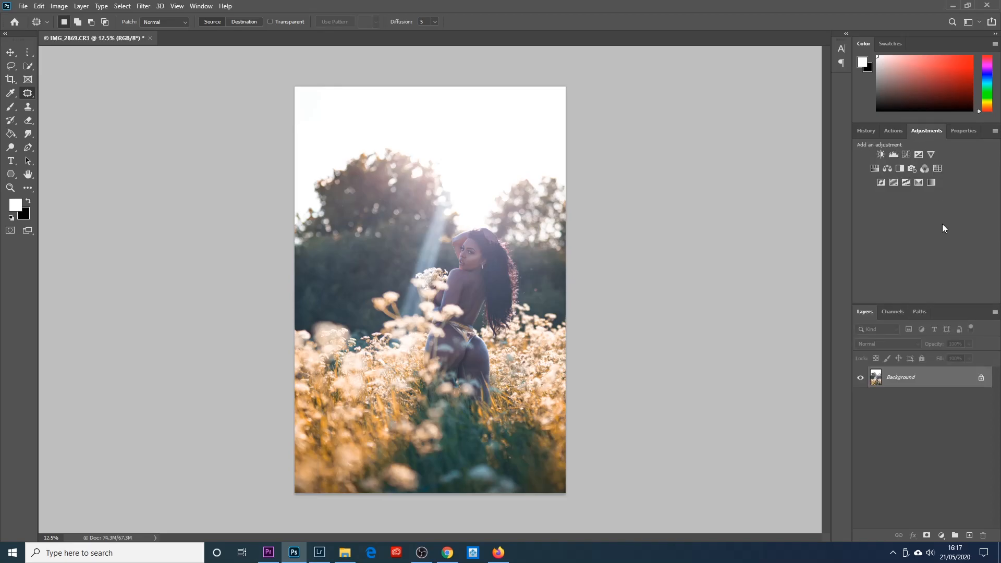
click(888, 170)
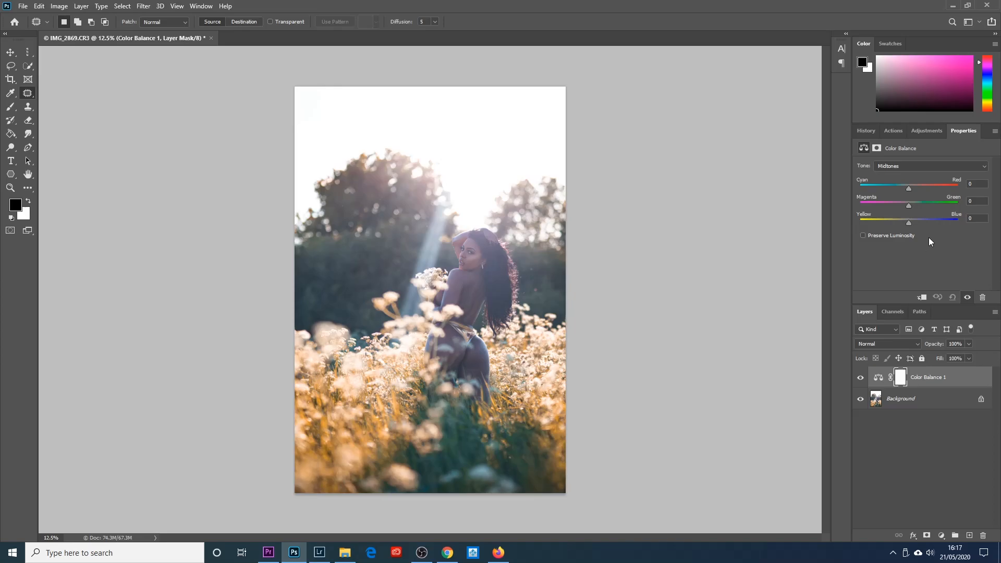
drag(908, 224, 906, 224)
drag(908, 224, 896, 221)
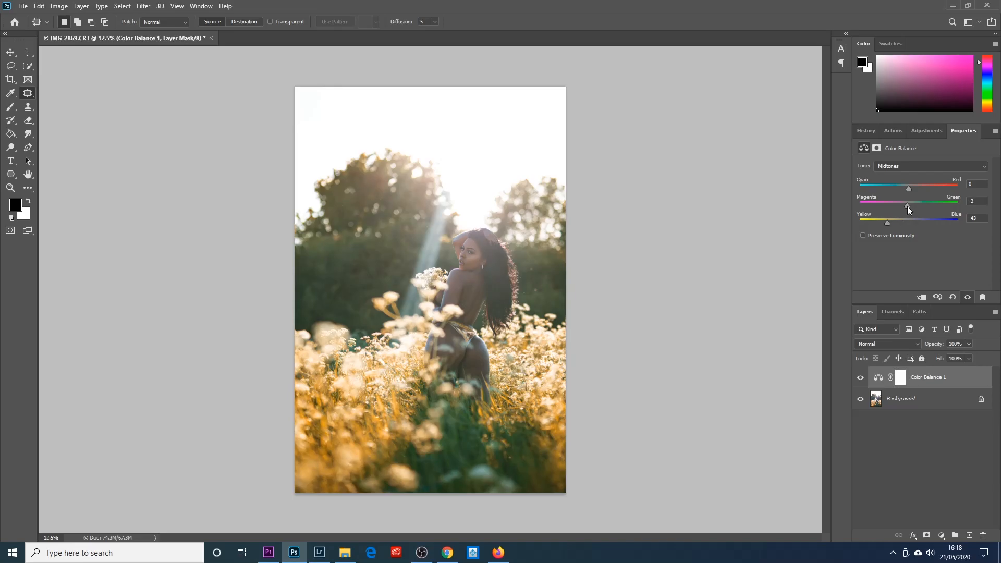
click(892, 162)
click(893, 174)
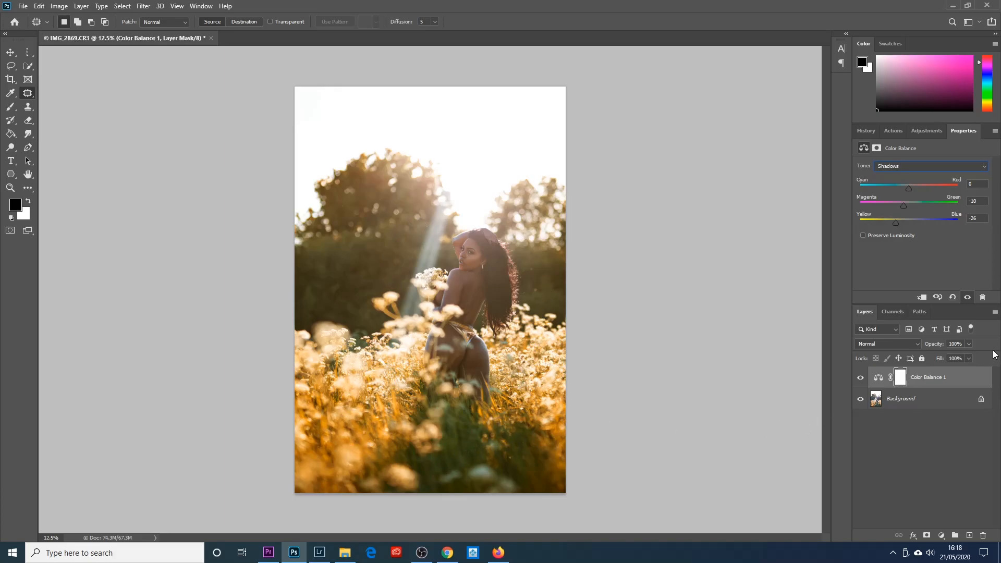
- Compare the photo before and after the color balance by toggling that adjustment layer's visibility, leaving it on
click(860, 378)
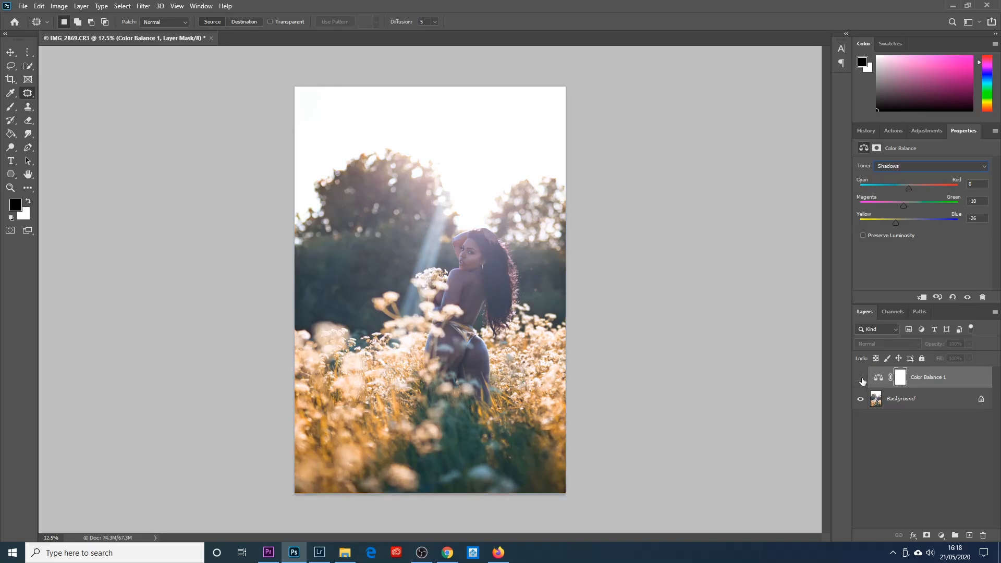
click(860, 378)
click(861, 378)
click(861, 378)
click(861, 378)
click(861, 378)
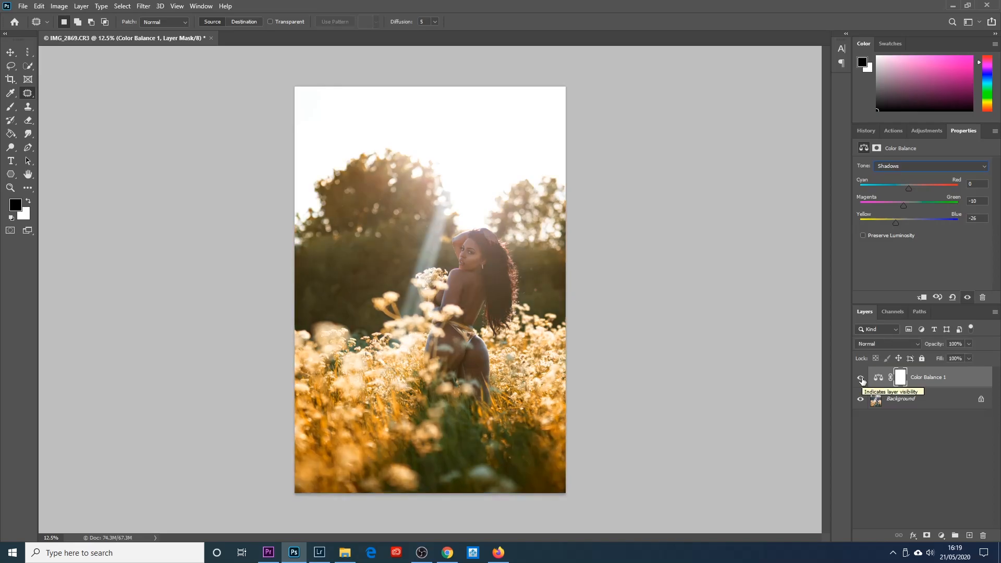
click(861, 378)
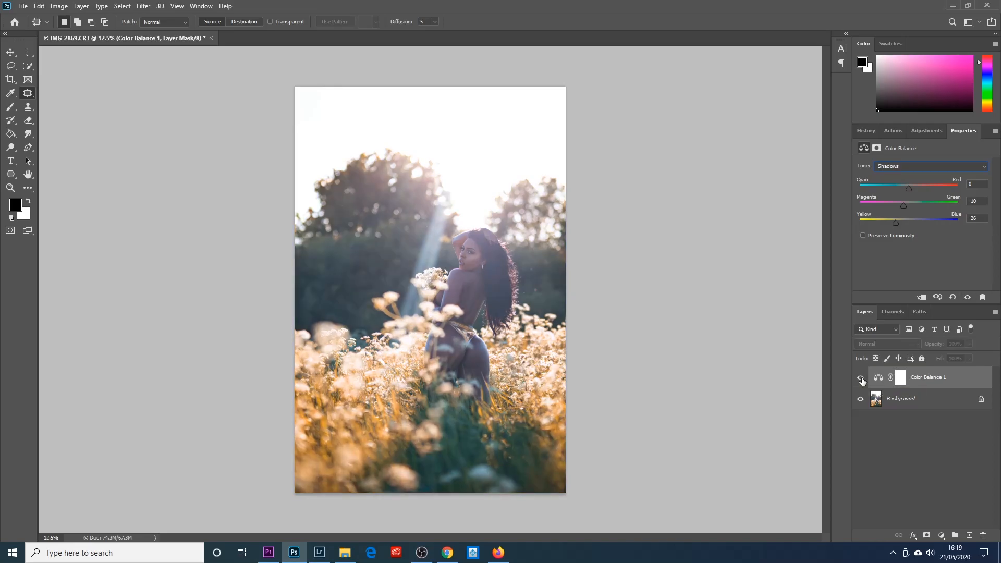
click(861, 379)
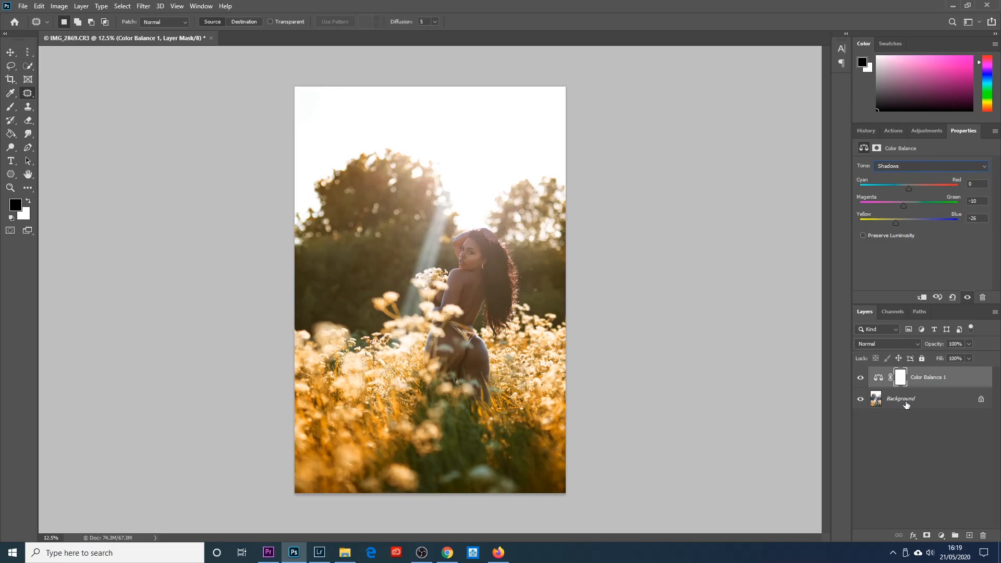
- Add a Color Lookup adjustment layer directly above the Background and load the LateSunset.3DL LUT
click(919, 401)
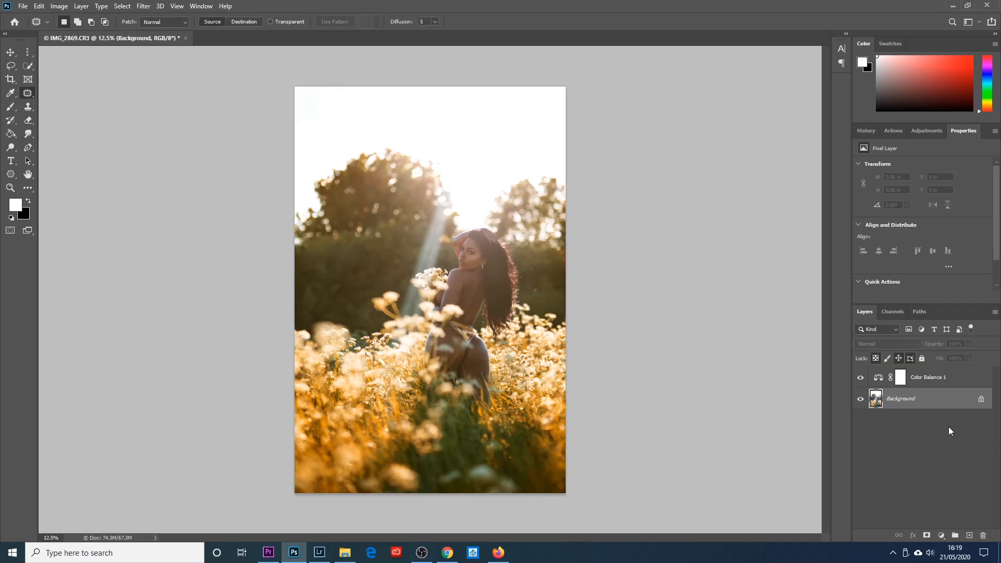
click(942, 536)
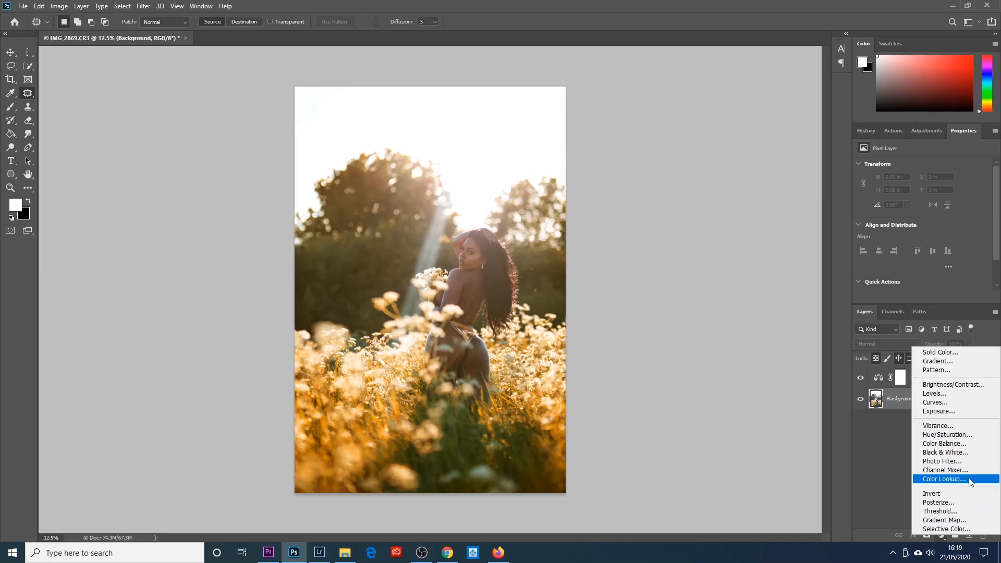
click(949, 479)
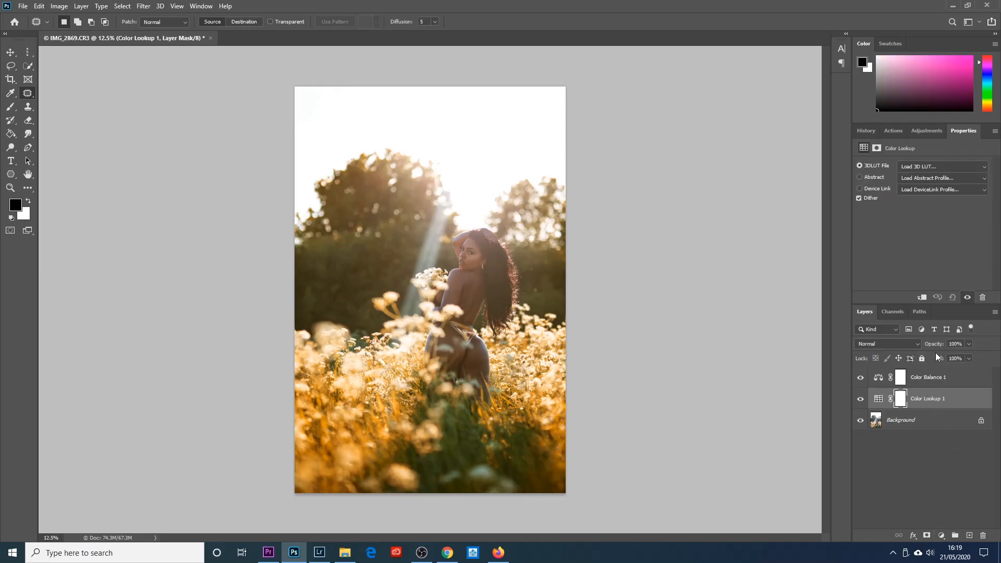
click(933, 166)
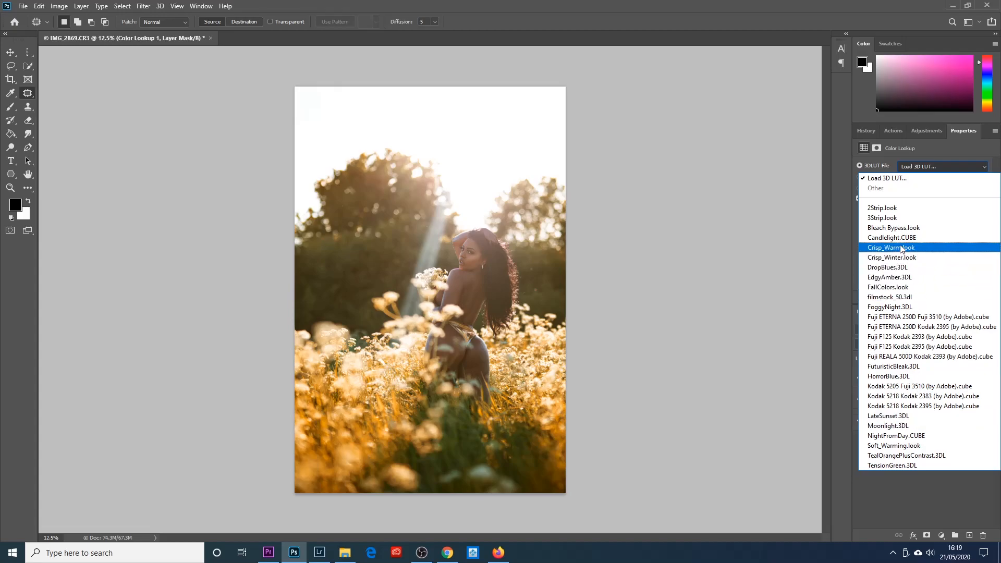
click(918, 415)
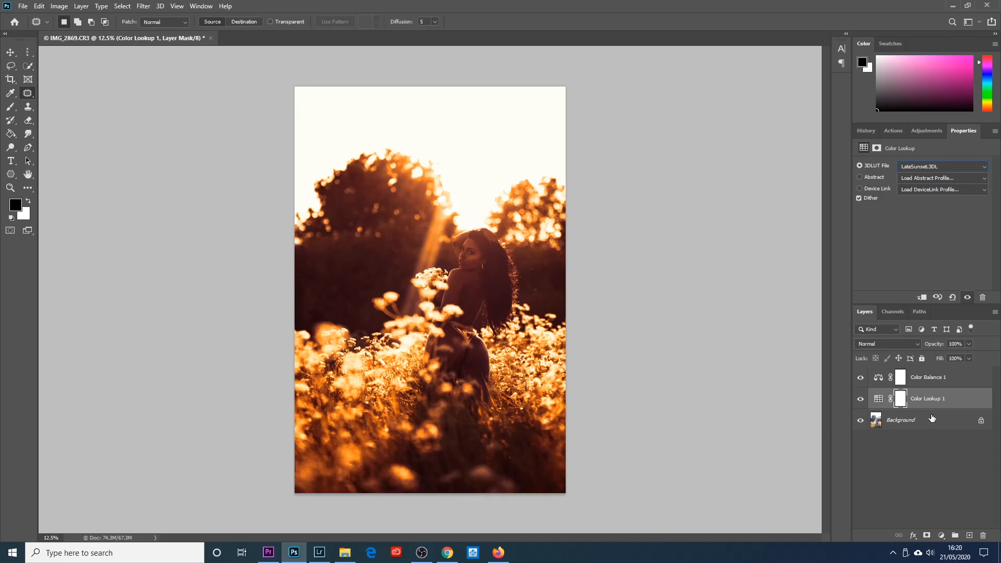
- Reduce the Color Lookup layer's opacity to 16%
click(928, 384)
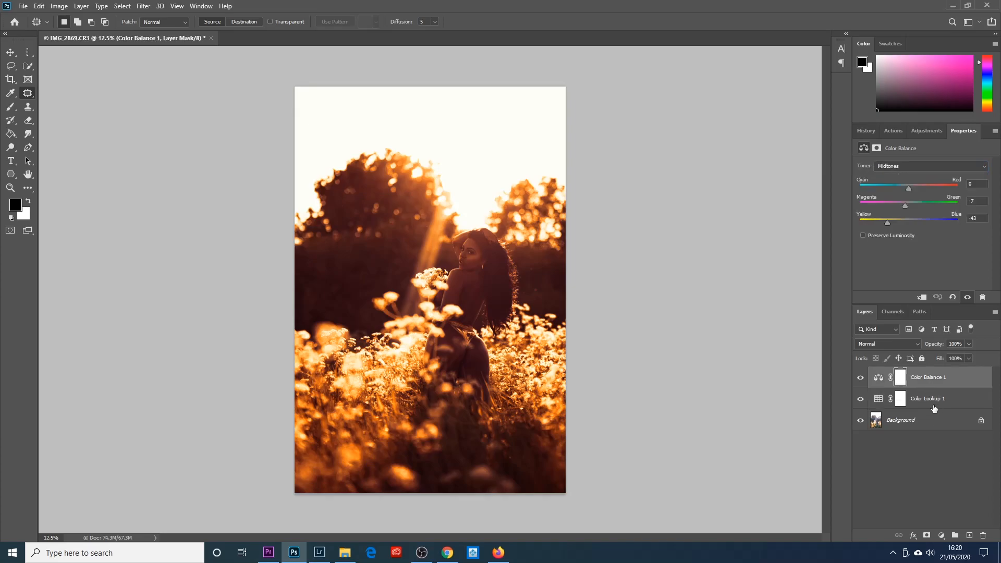
click(937, 400)
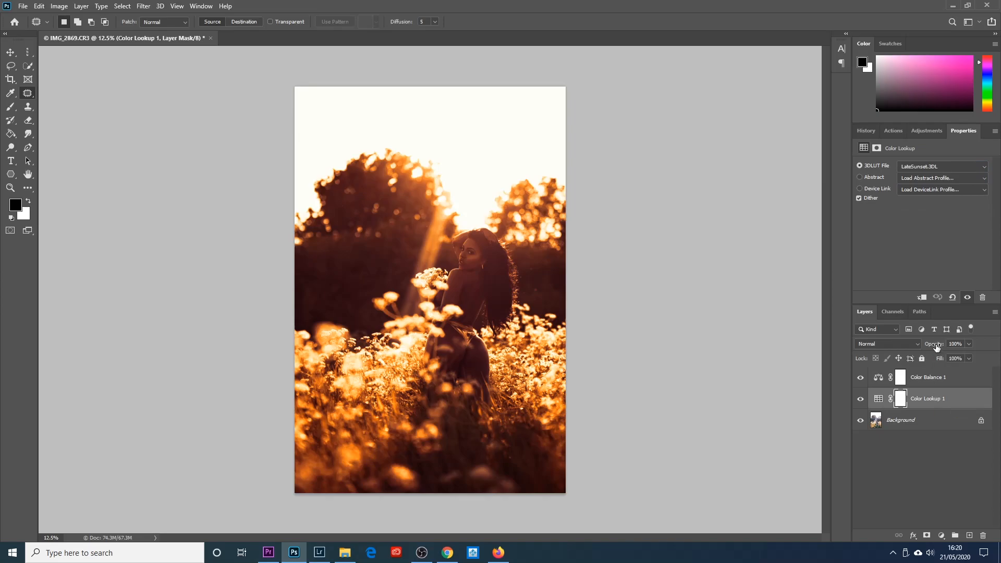
drag(936, 347, 888, 349)
drag(889, 348, 892, 349)
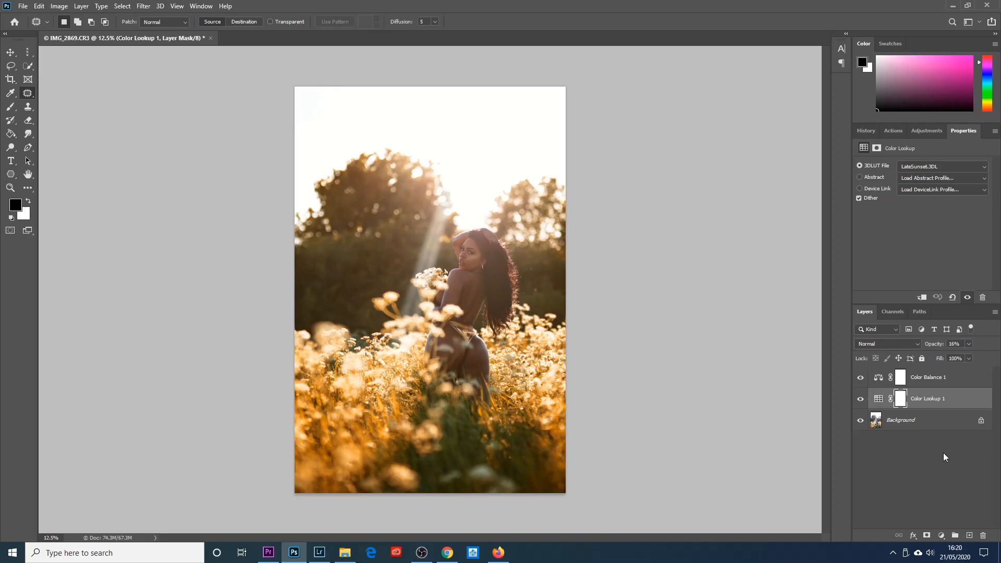
- Compare the photo with and without the Color Lookup layer by toggling its visibility, leaving it on
click(861, 400)
click(862, 401)
click(862, 401)
click(862, 402)
click(862, 401)
click(862, 401)
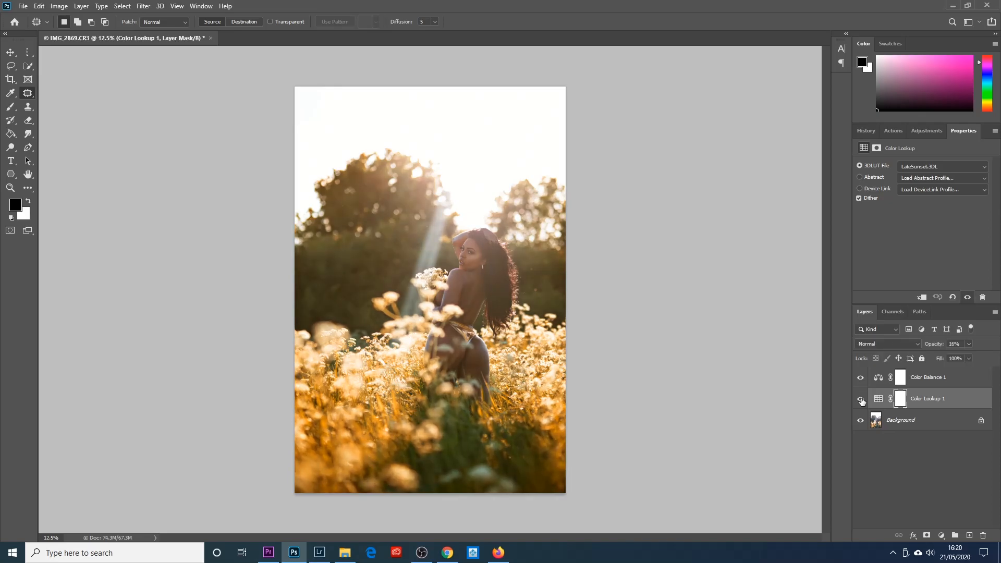
- Review the Color Lookup layer and the Color Balance layer's tonal ranges, ending on the Color Balance midtones
click(934, 385)
click(926, 400)
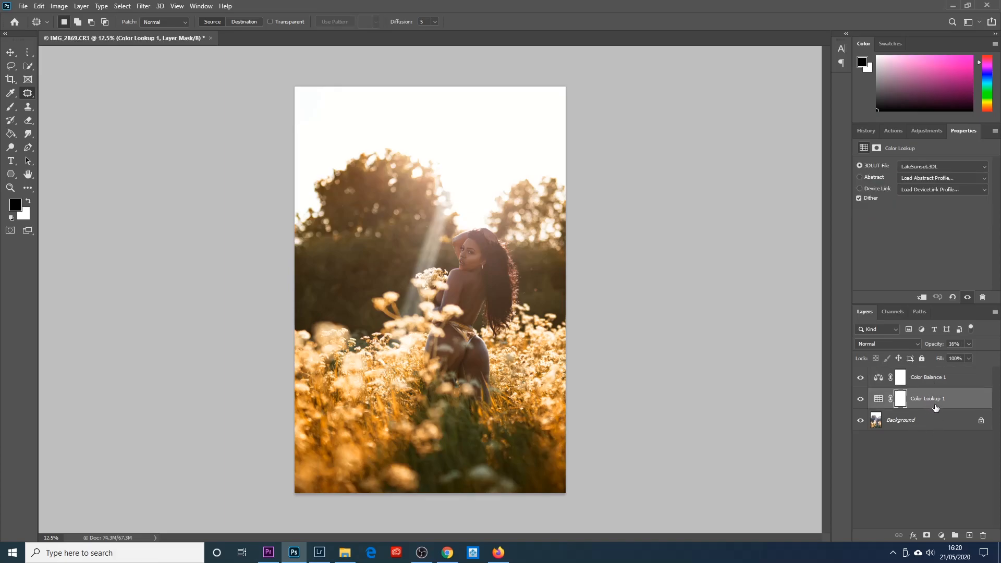
click(929, 384)
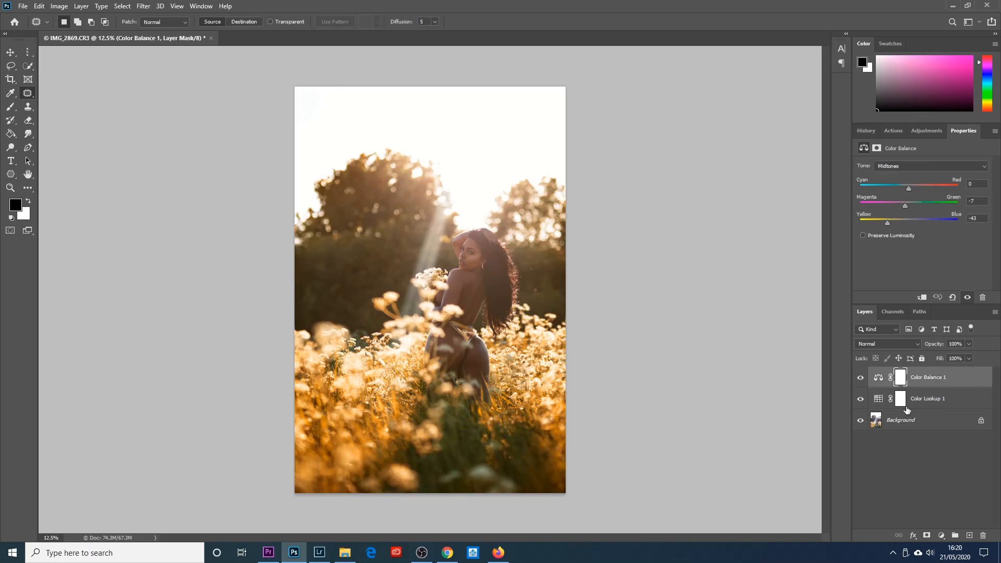
click(900, 167)
click(902, 178)
click(905, 168)
click(907, 187)
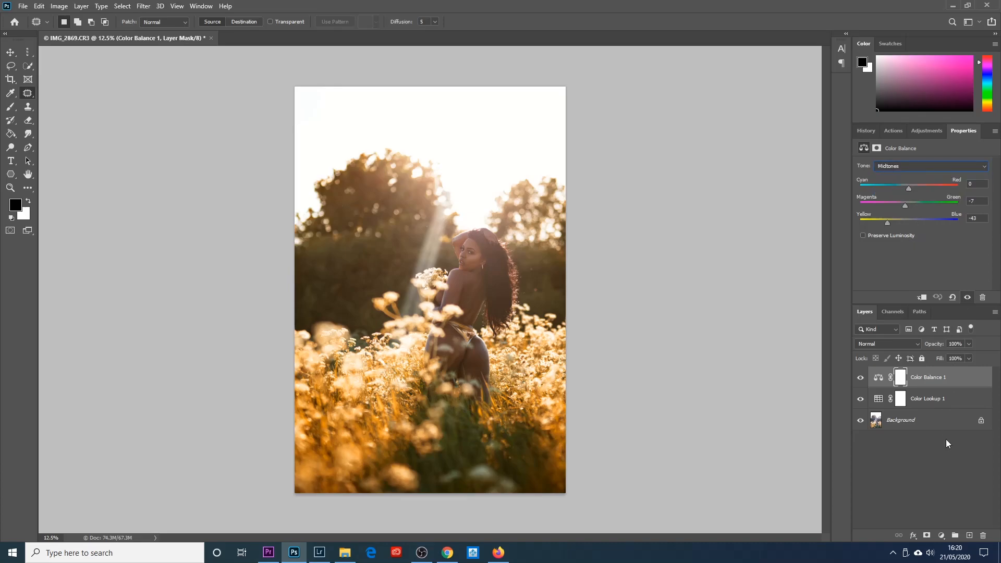